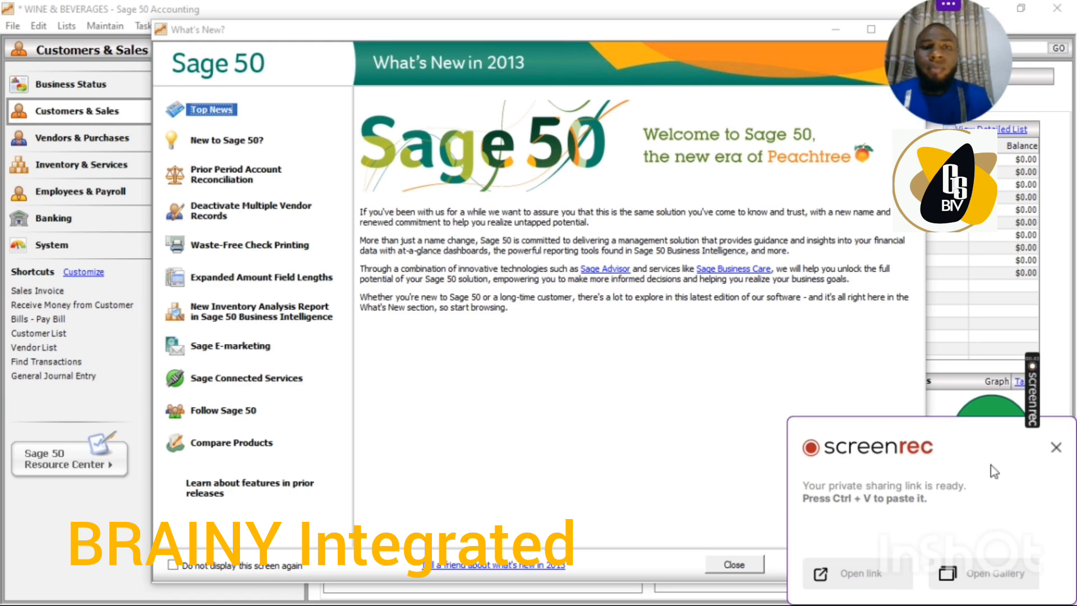
Close the What's New window to get back to the Customers & Sales overview.
drag(779, 28, 612, 60)
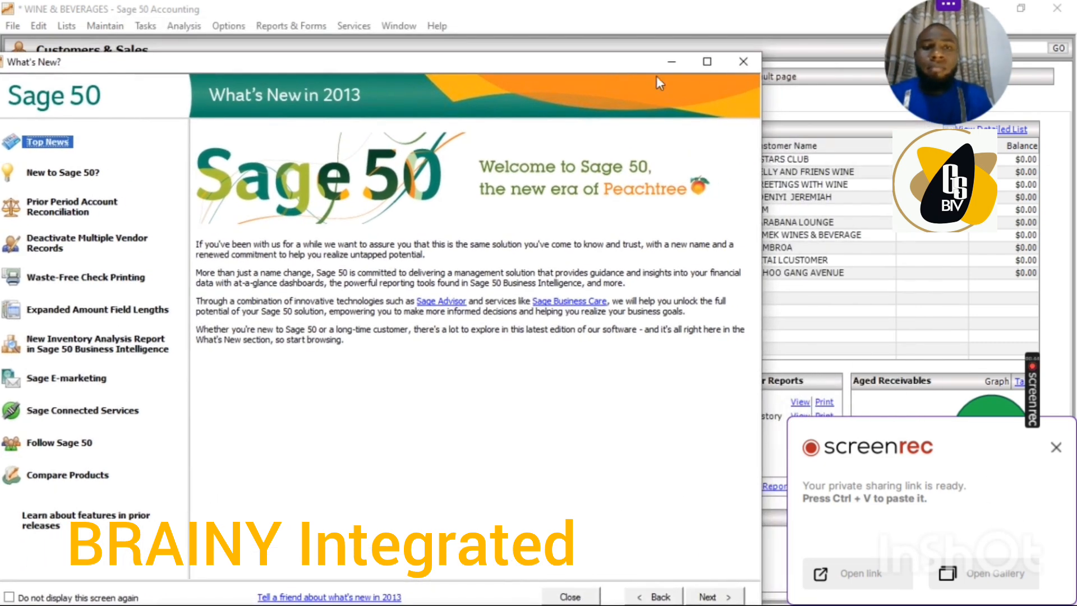
click(736, 66)
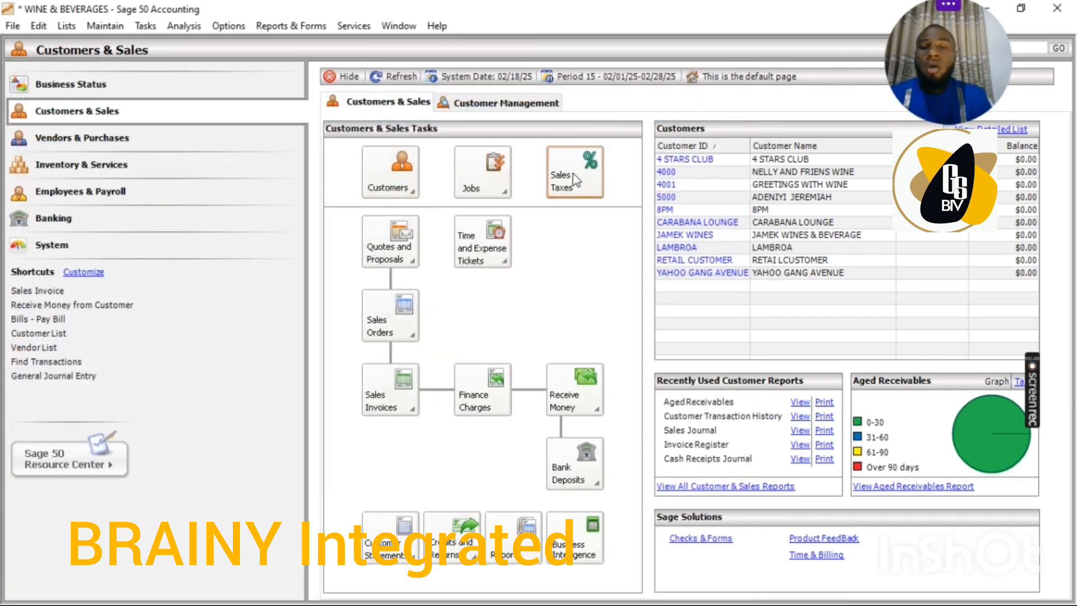
click(369, 168)
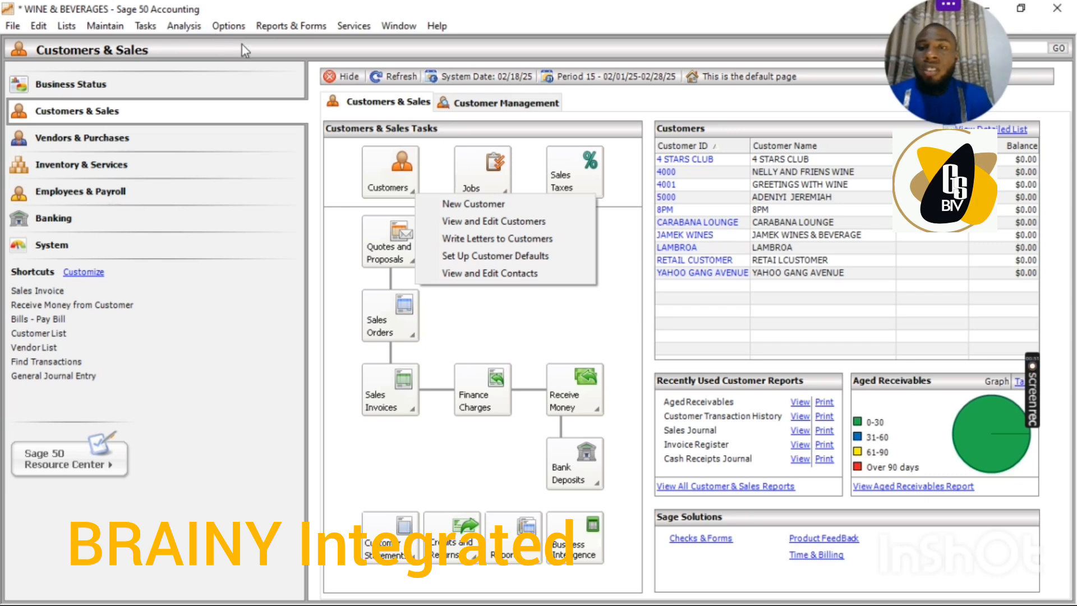
Review the out-of-stock warning options for sales invoices and sales orders in the inventory item ordering defaults, and accept them.
click(230, 26)
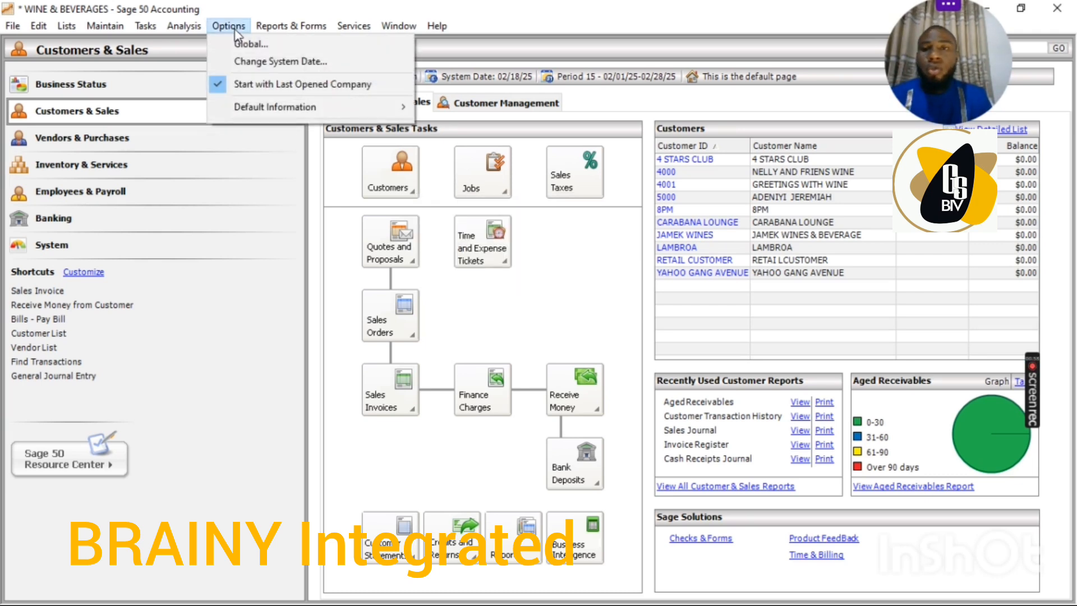
mouse_move(299, 111)
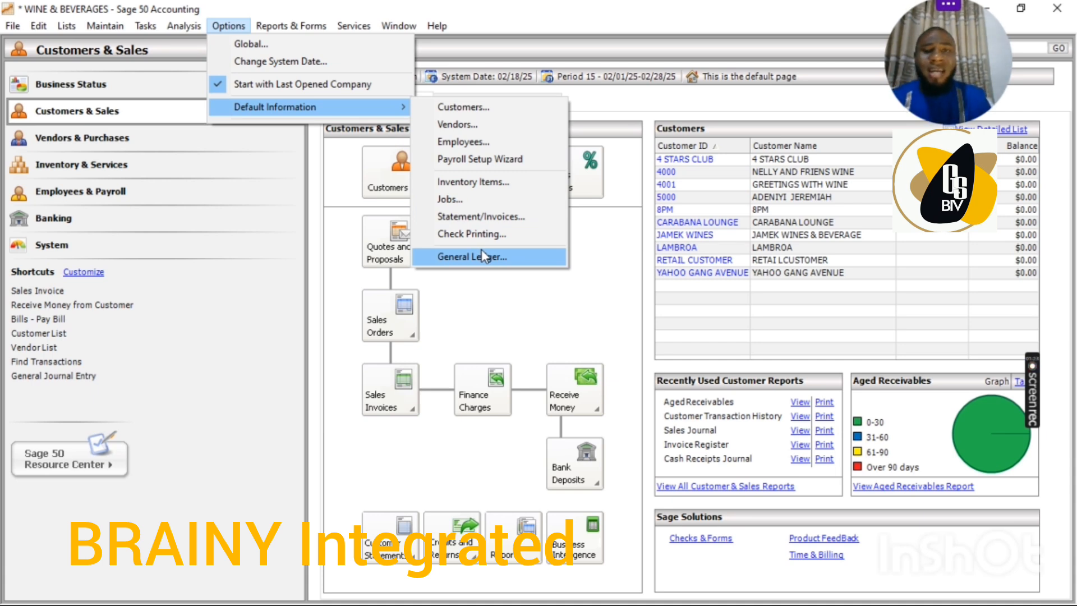
click(480, 179)
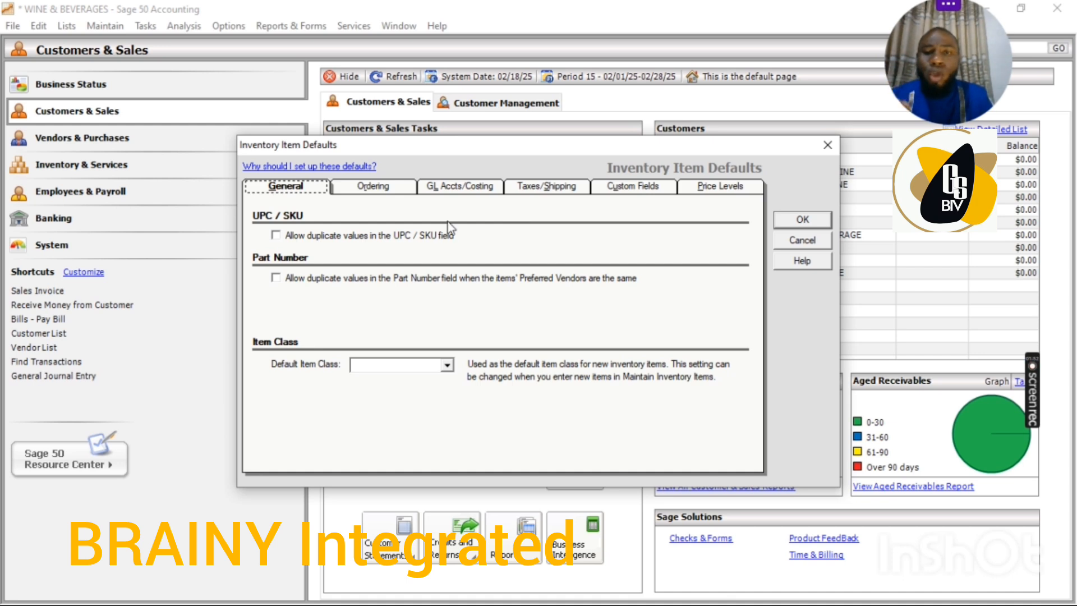
click(379, 191)
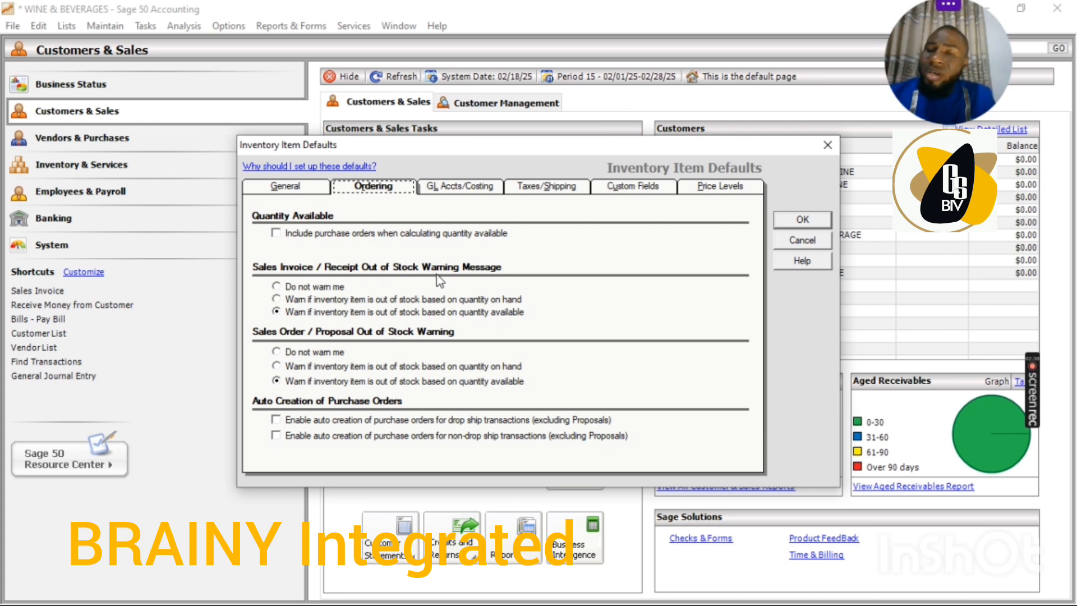
click(276, 287)
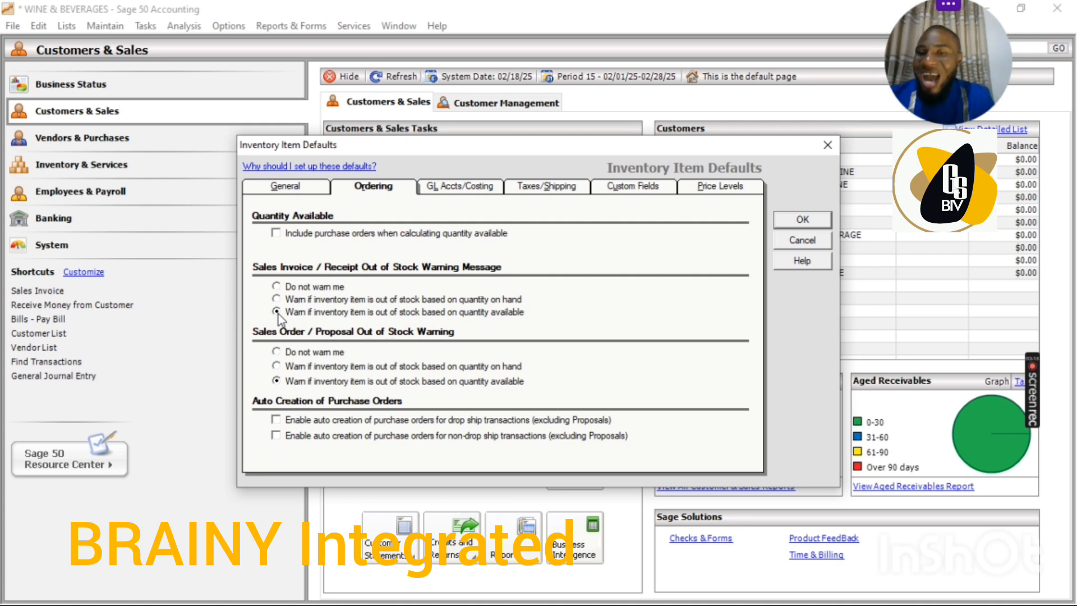
click(276, 352)
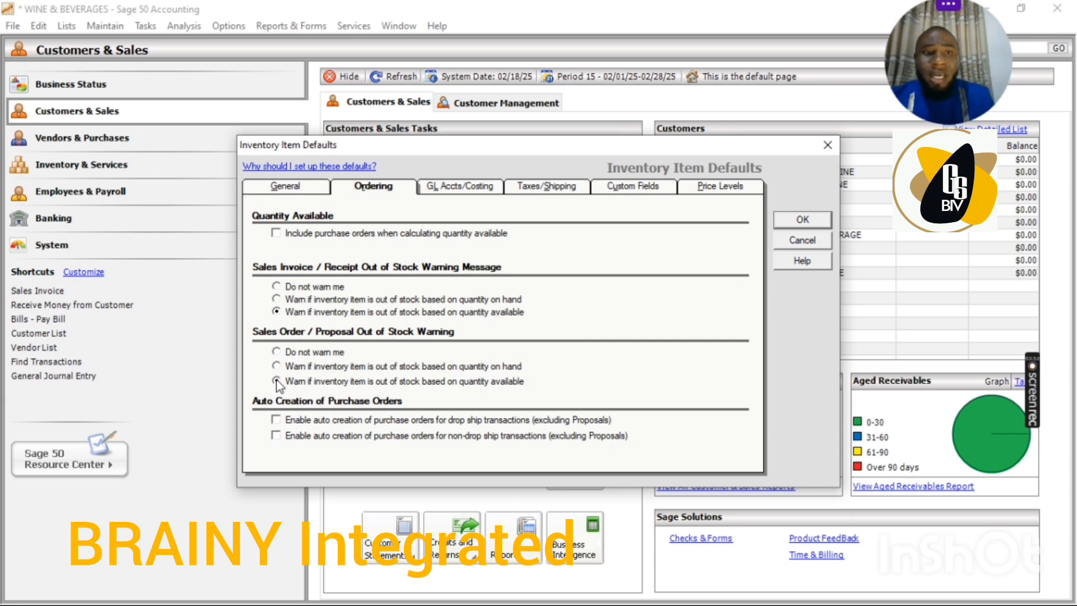
click(792, 220)
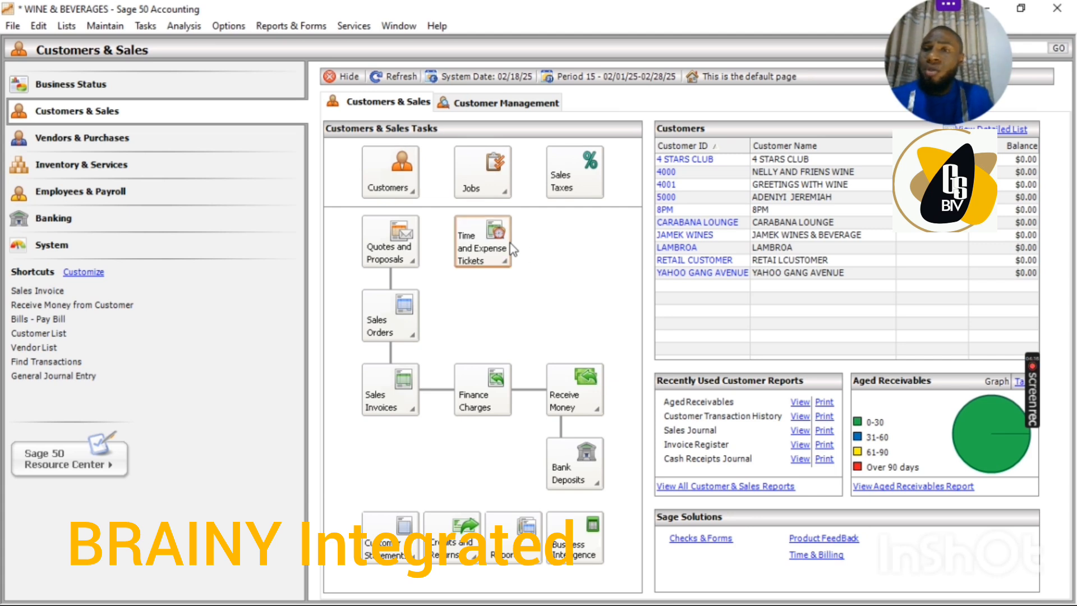
Start a sales invoice for the customer CARABANA LOUNGE and set its invoice number to 01.
click(145, 26)
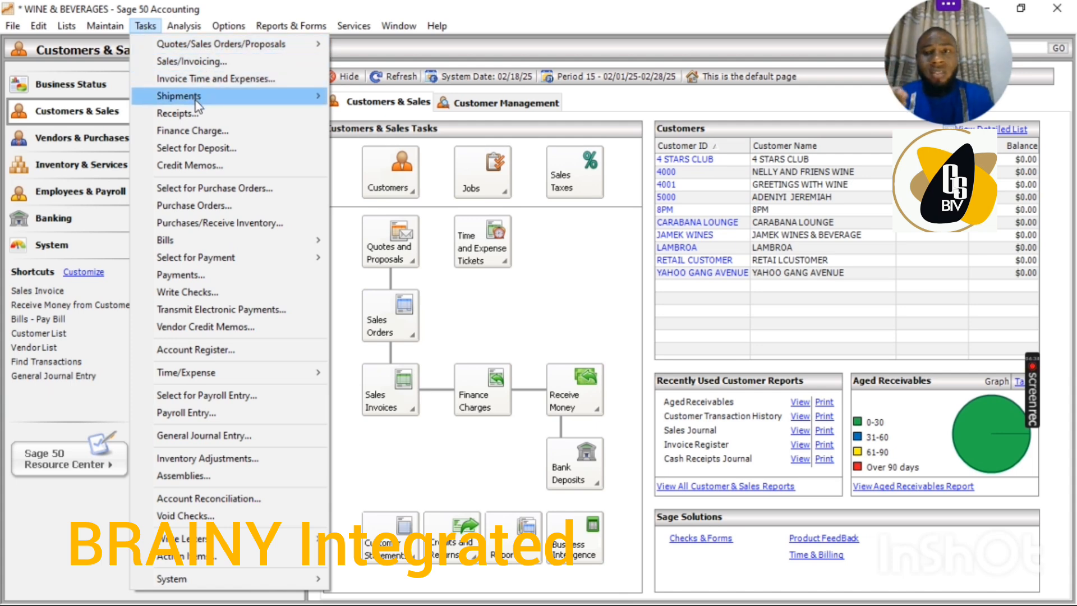
click(189, 60)
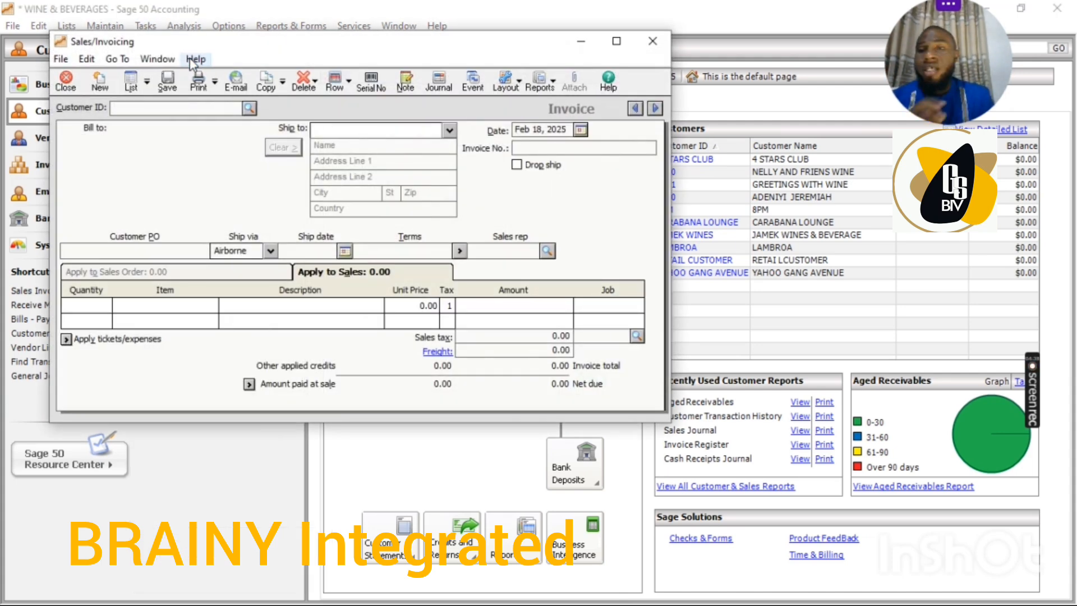
click(249, 107)
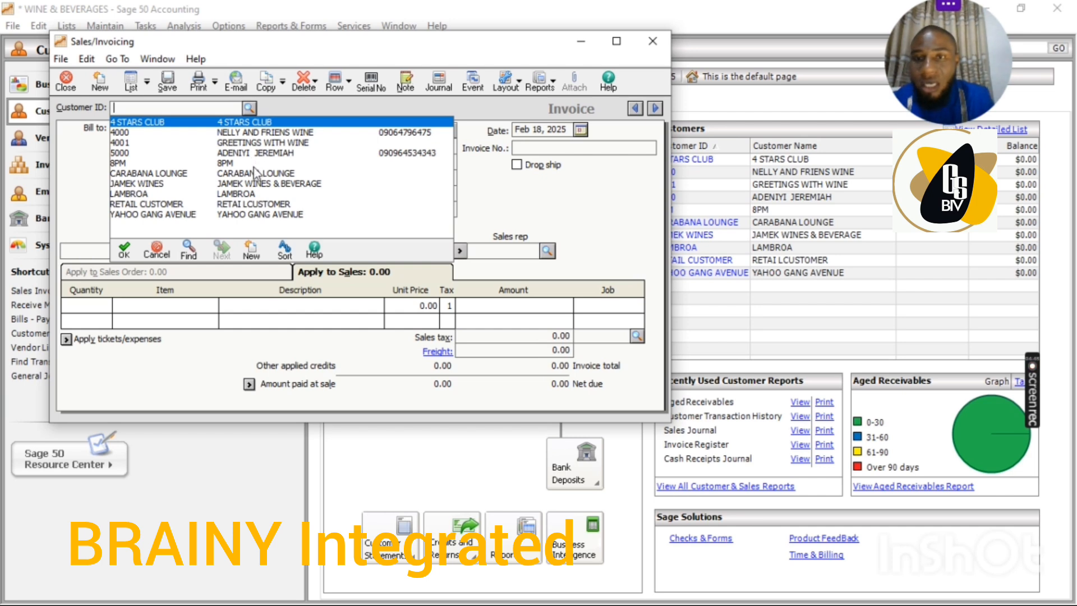
key(Escape)
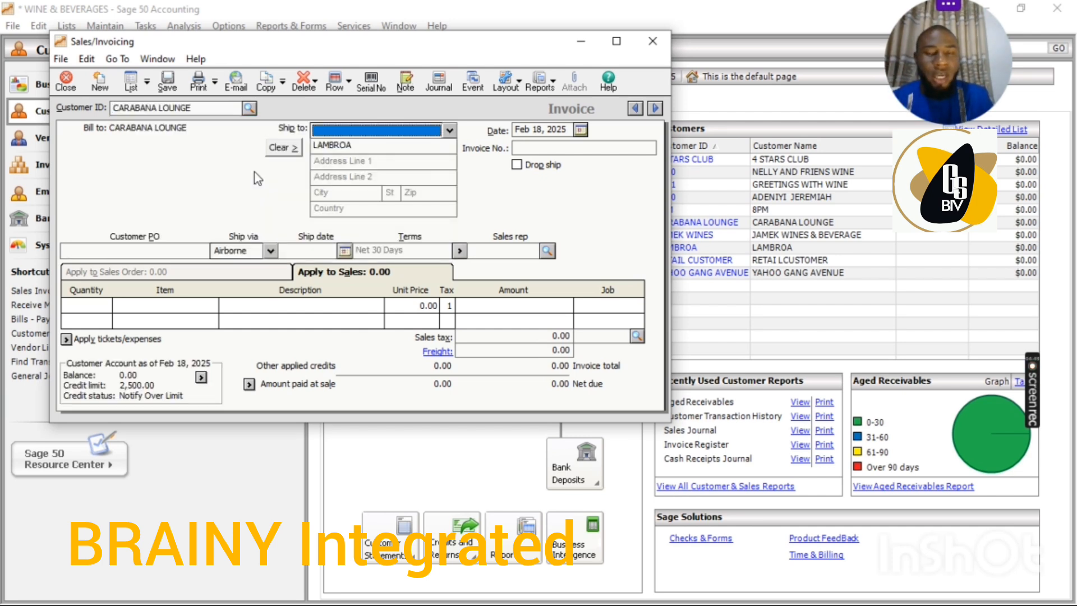
click(557, 148)
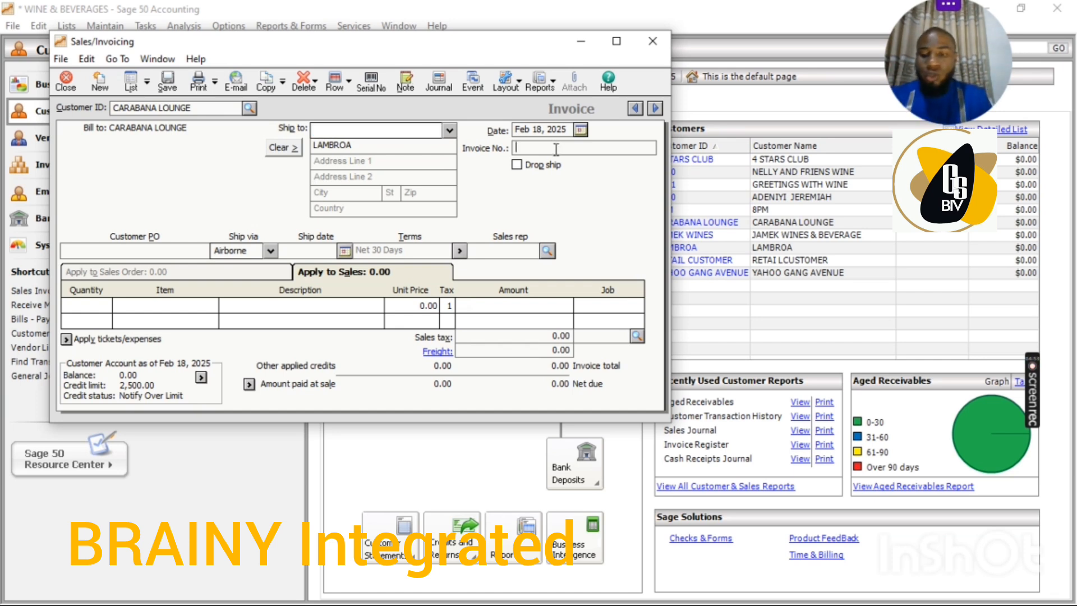
text(01)
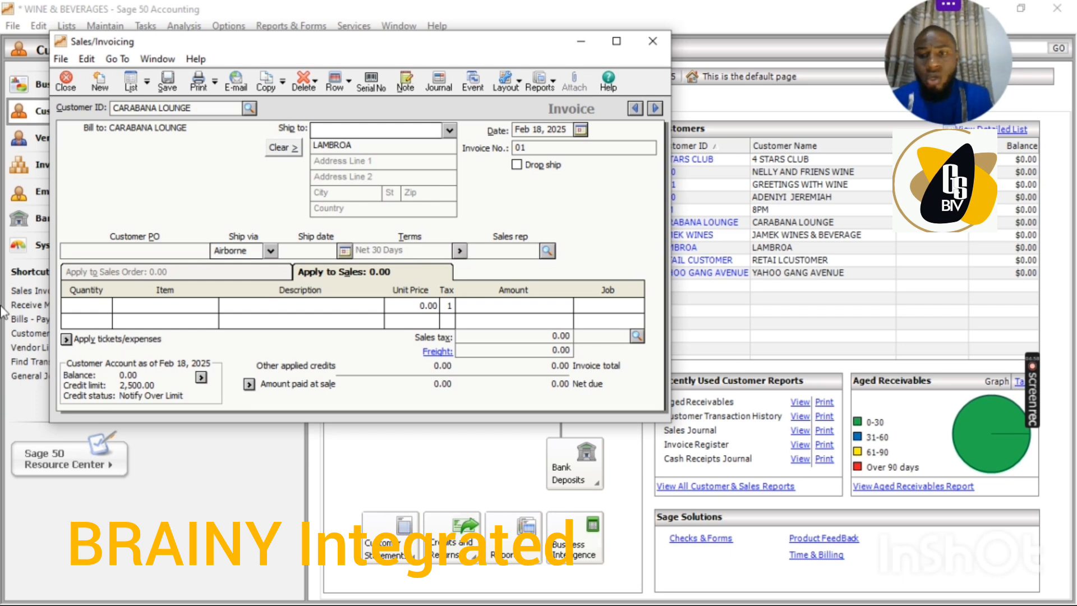
Fill the first invoice line with a quantity of 20 of the inventory item 8PM.
click(96, 303)
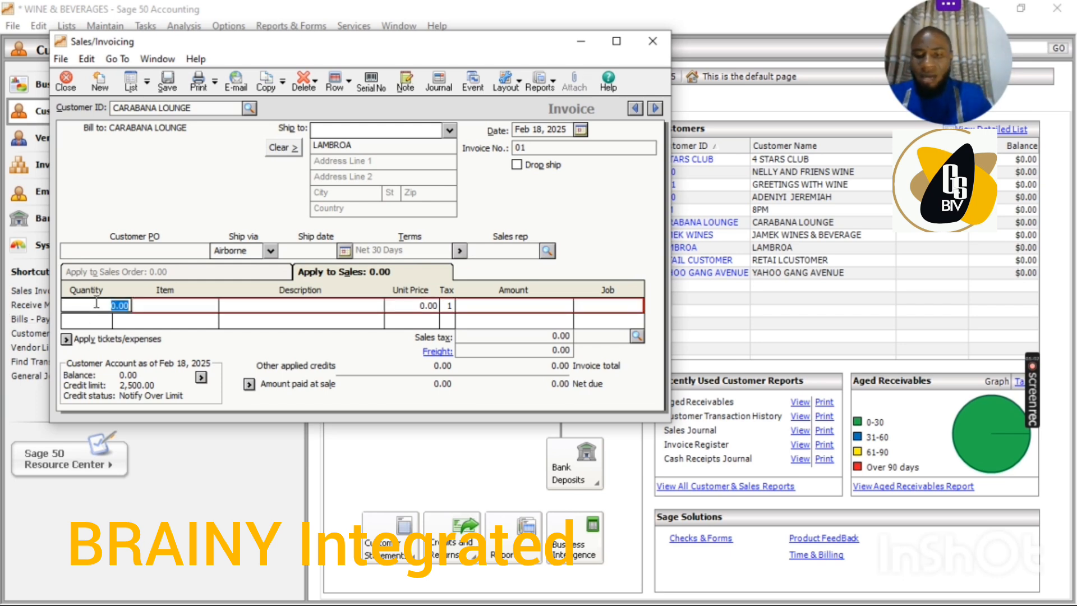
text(20)
key(Tab)
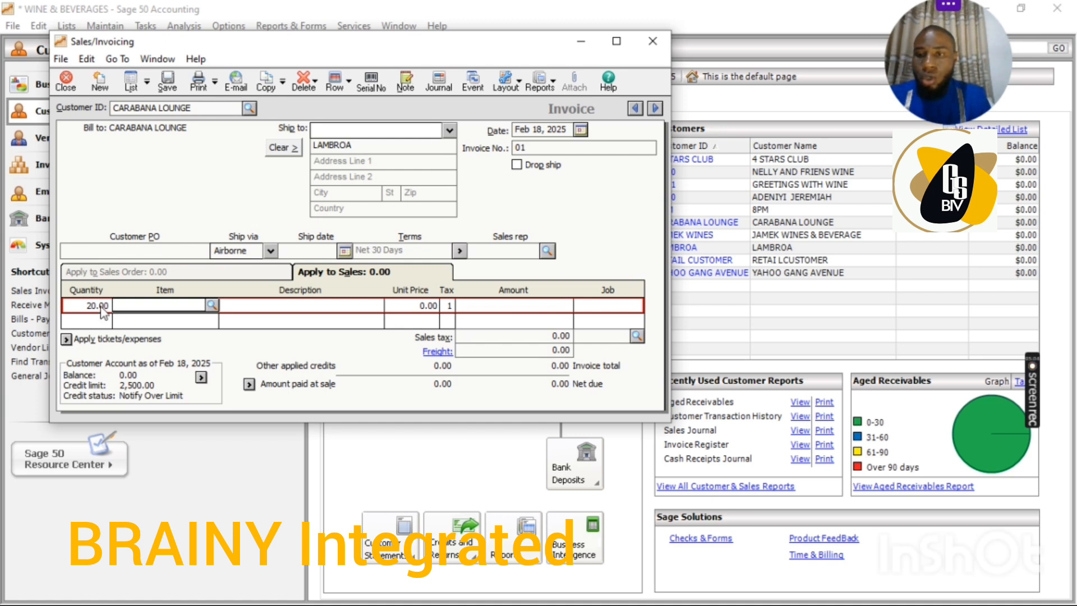
click(212, 306)
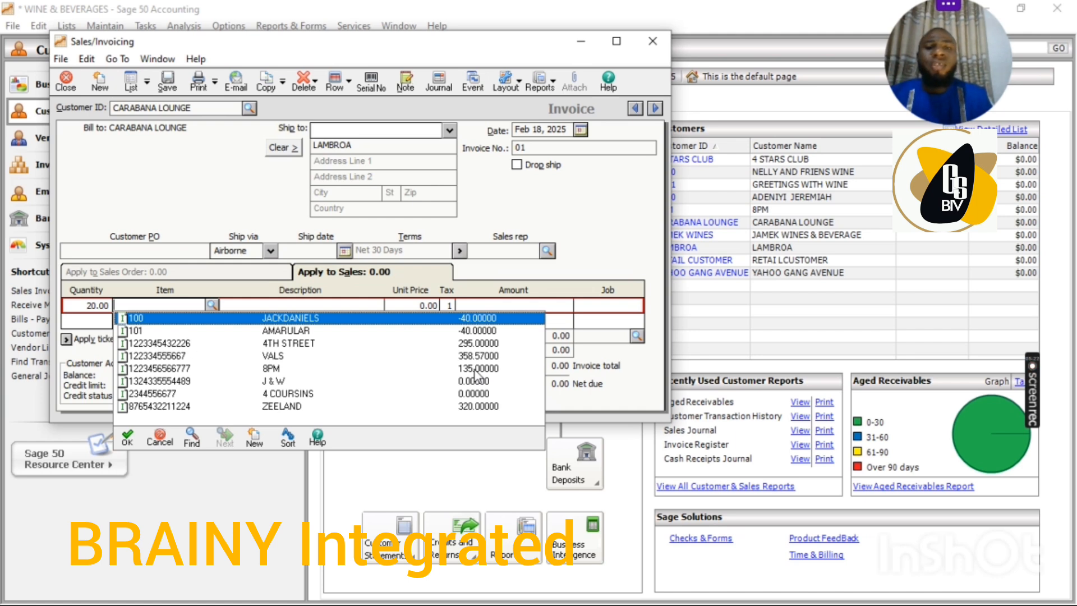
double_click(274, 370)
key(Tab)
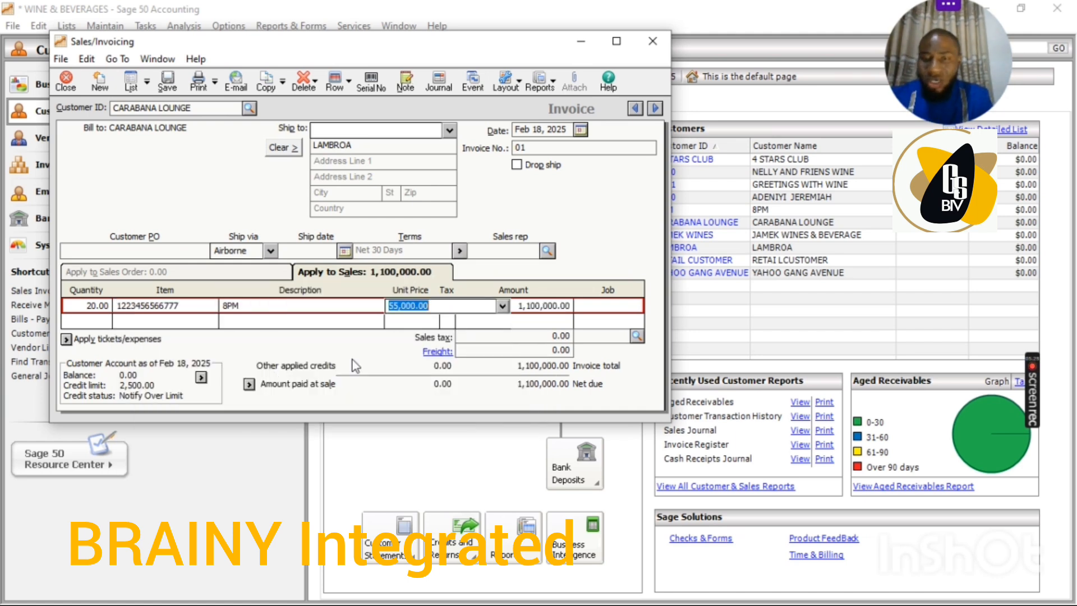
Check the stock quantity of 8PM in the item list and keep it as the line's item.
click(203, 309)
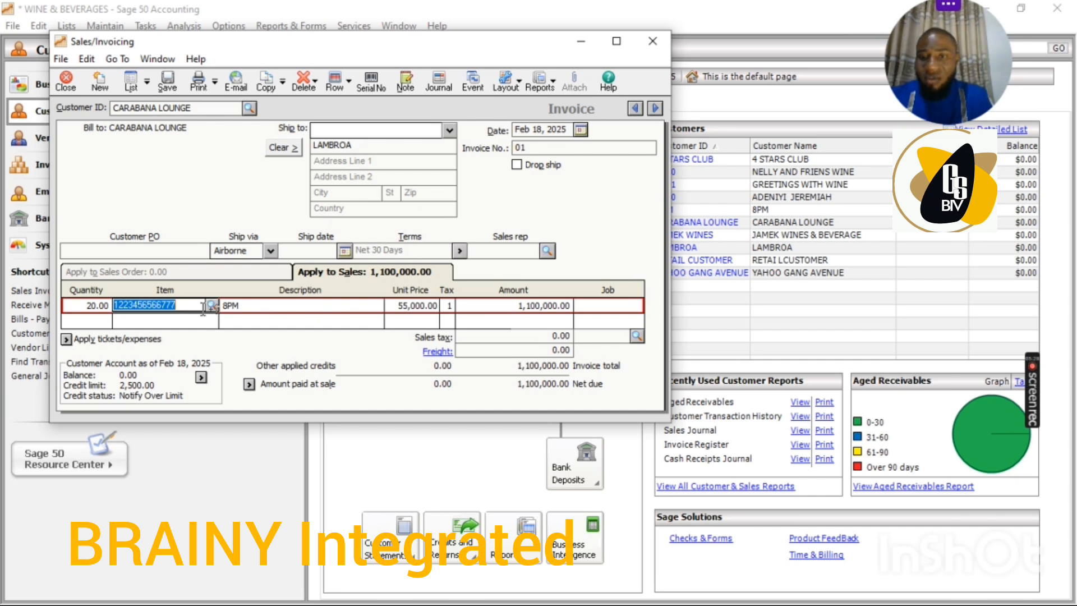
click(211, 305)
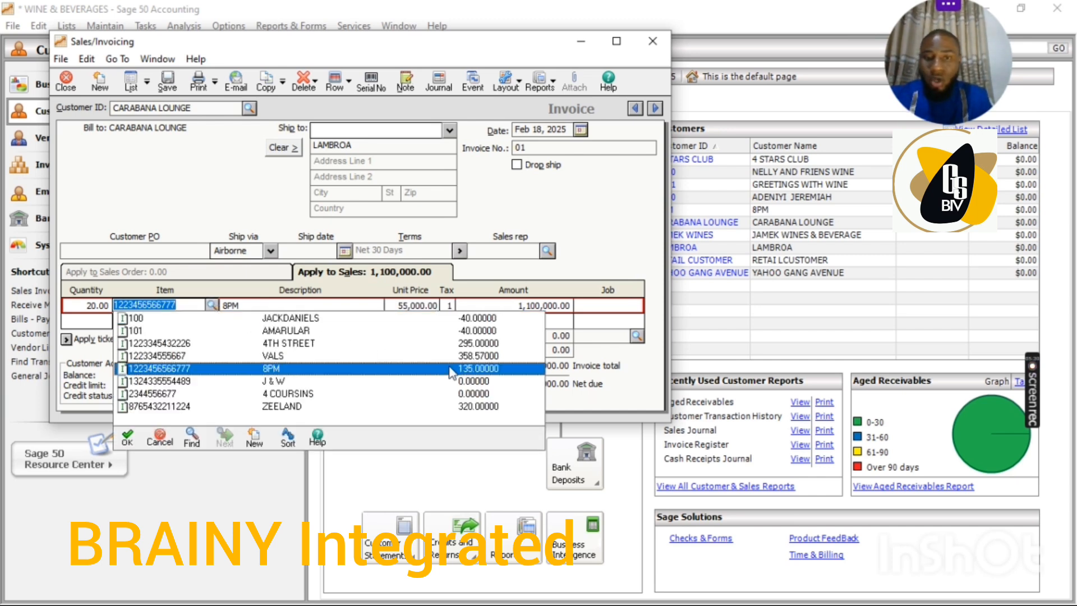
double_click(491, 369)
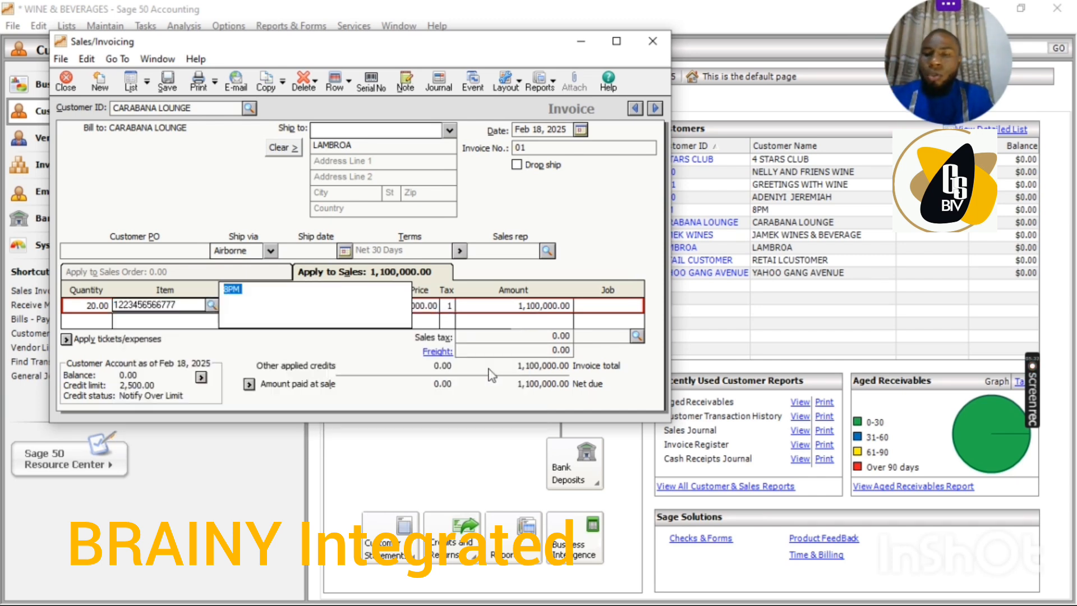
key(Tab)
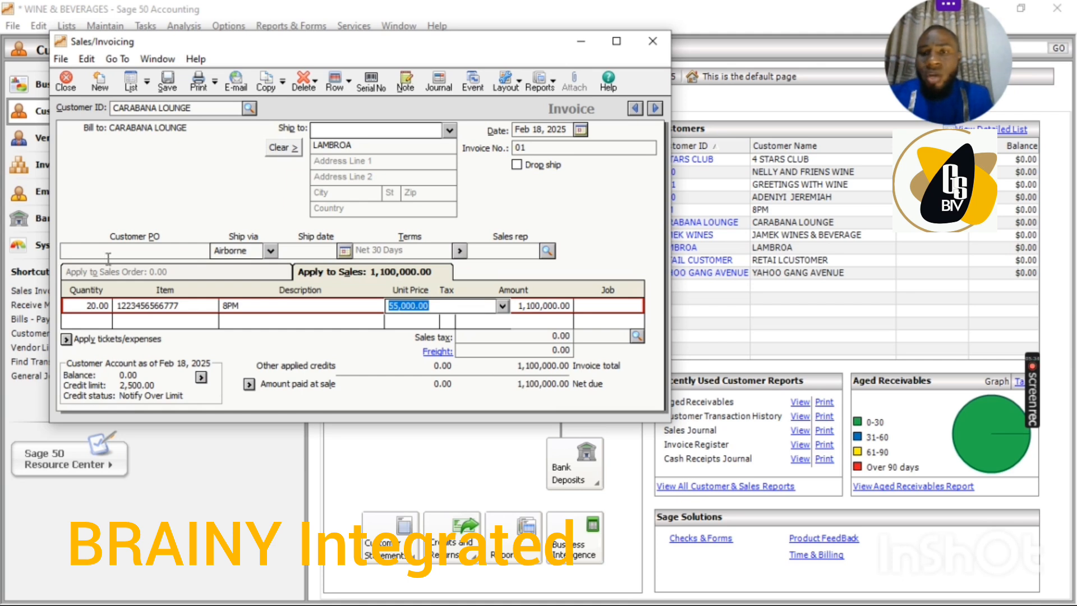
Set the quantity of the 8PM line on the invoice to 136.
click(97, 305)
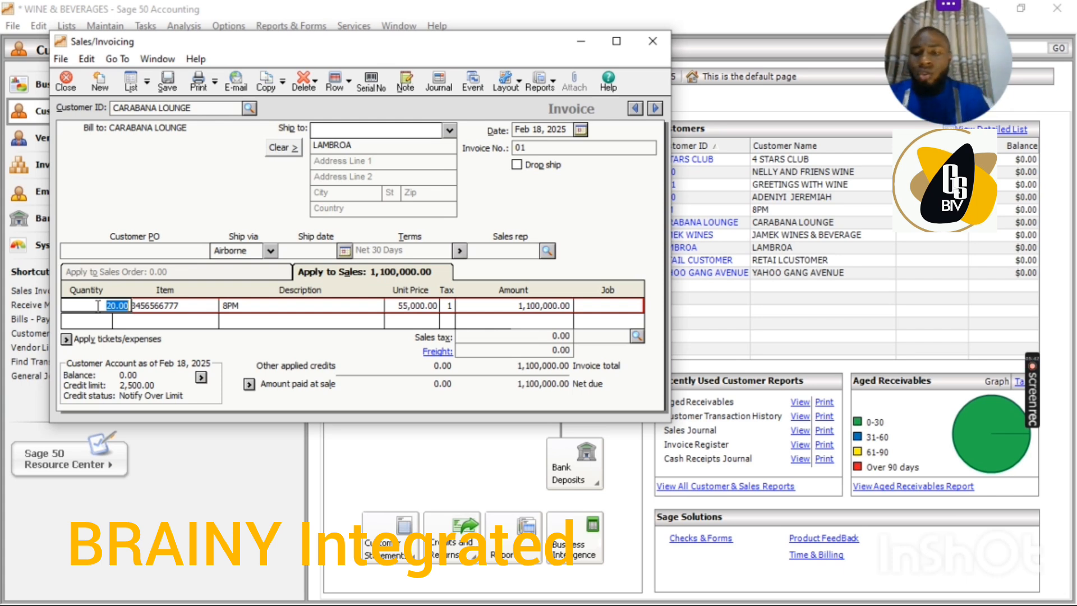
text(16)
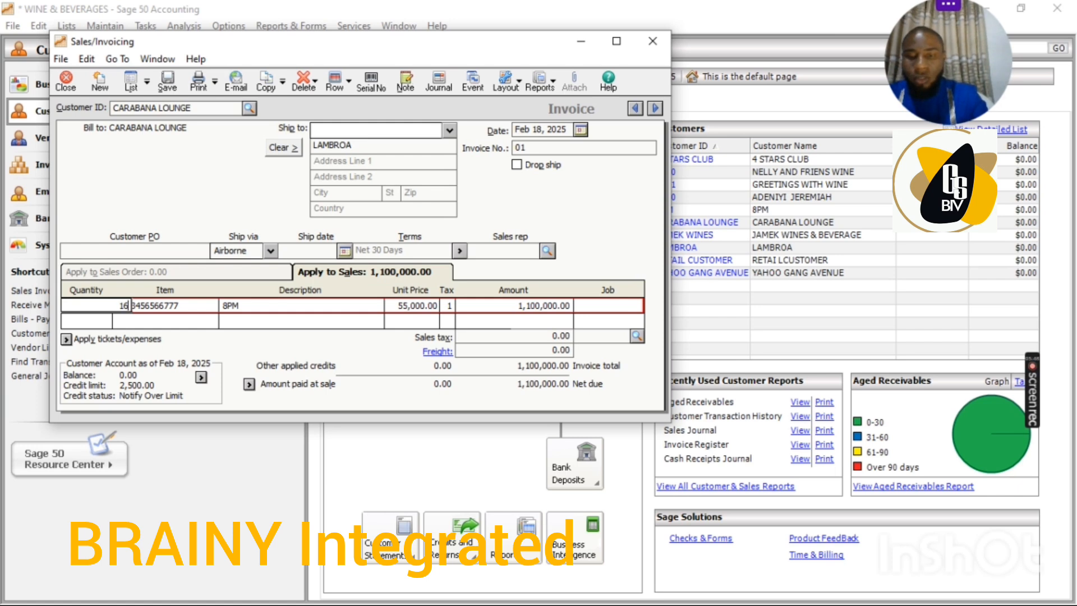
key(BackSpace)
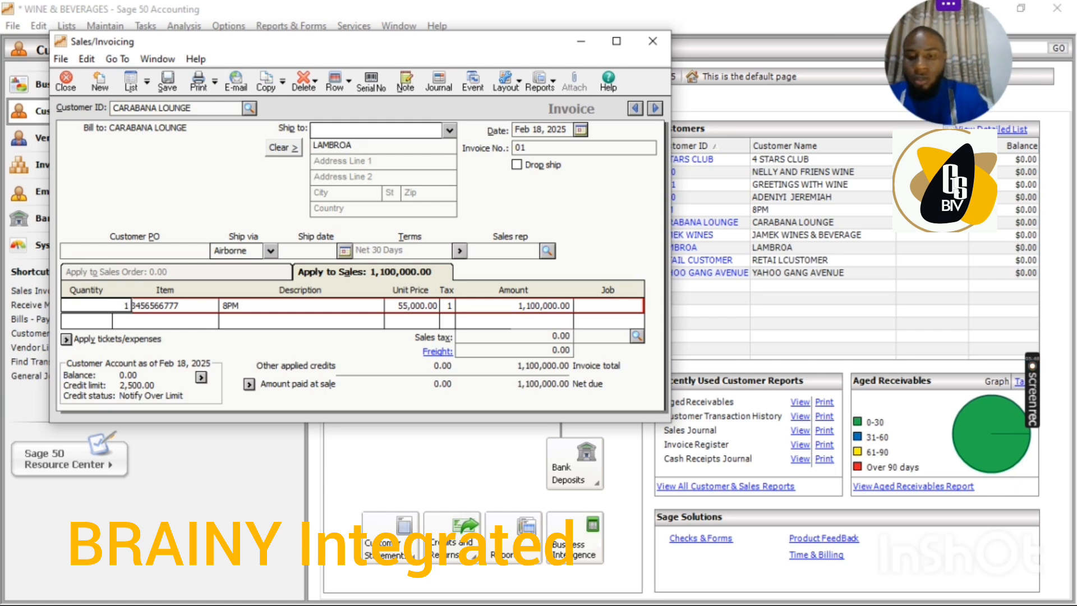
text(36)
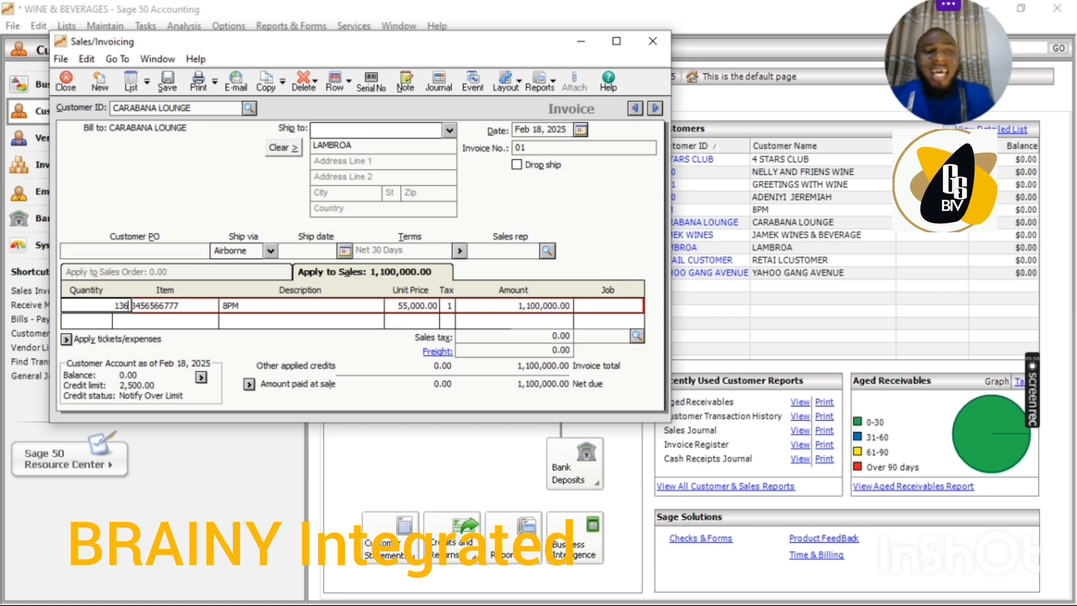
click(98, 312)
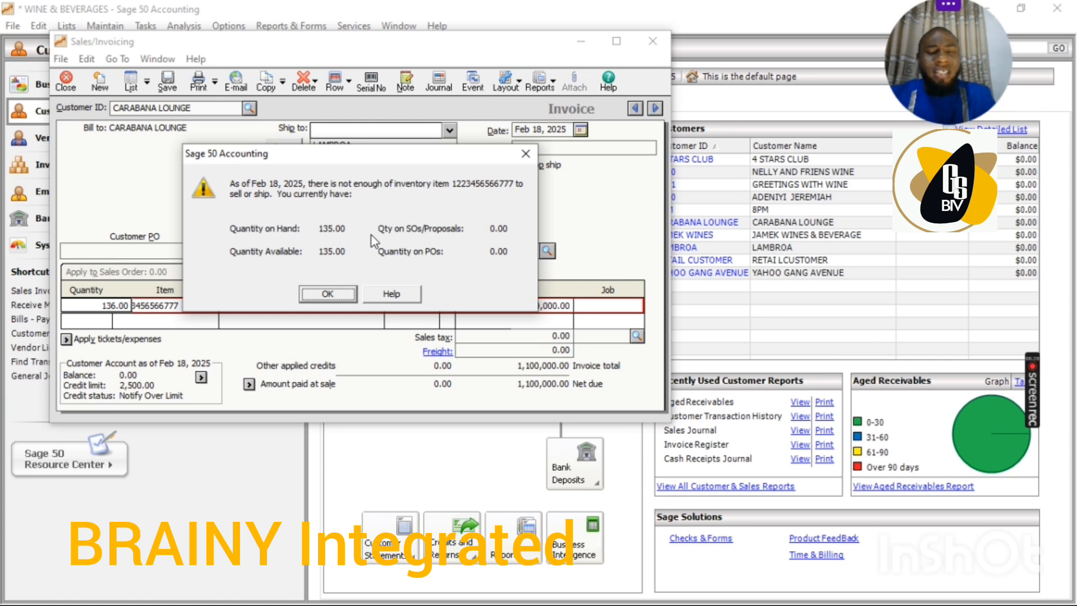
click(329, 290)
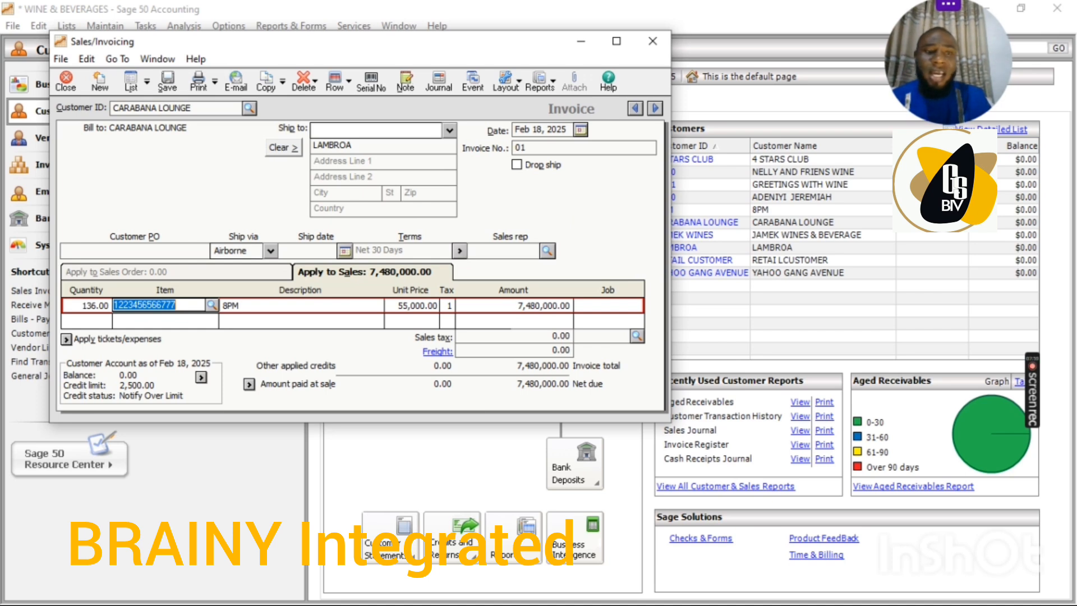
mouse_move(1032, 363)
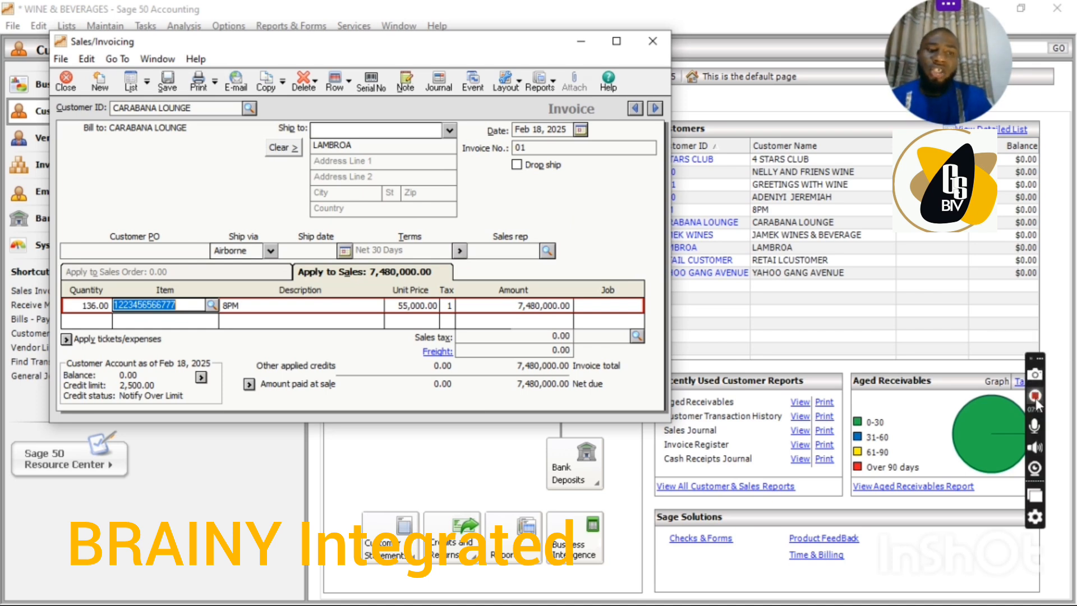